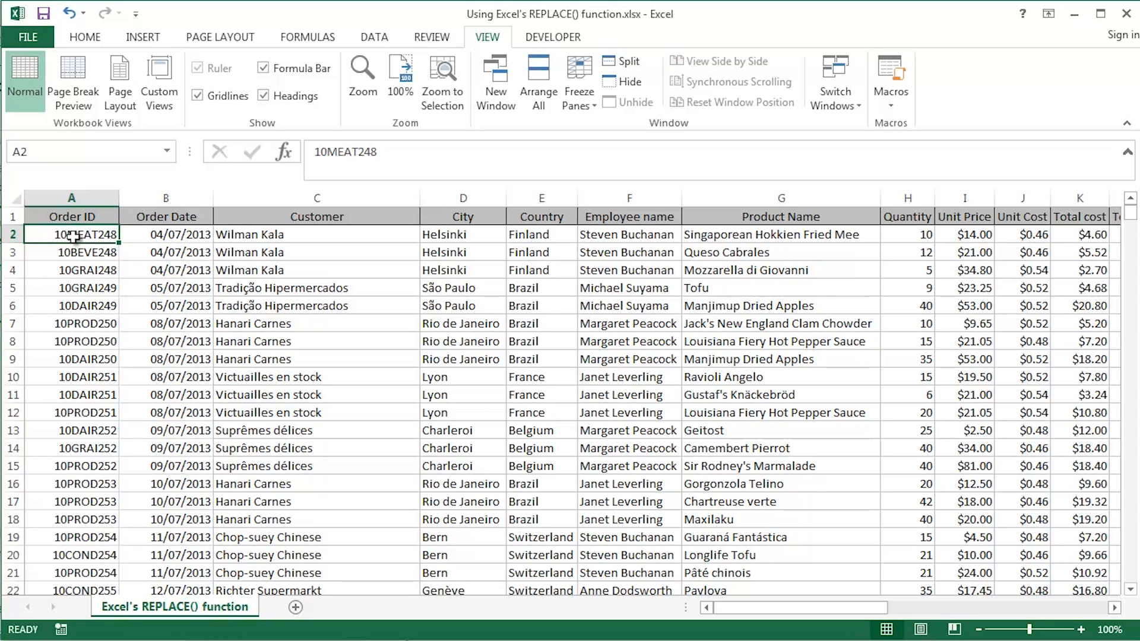
Look through the available text functions to locate REPLACE
left_click(74, 37)
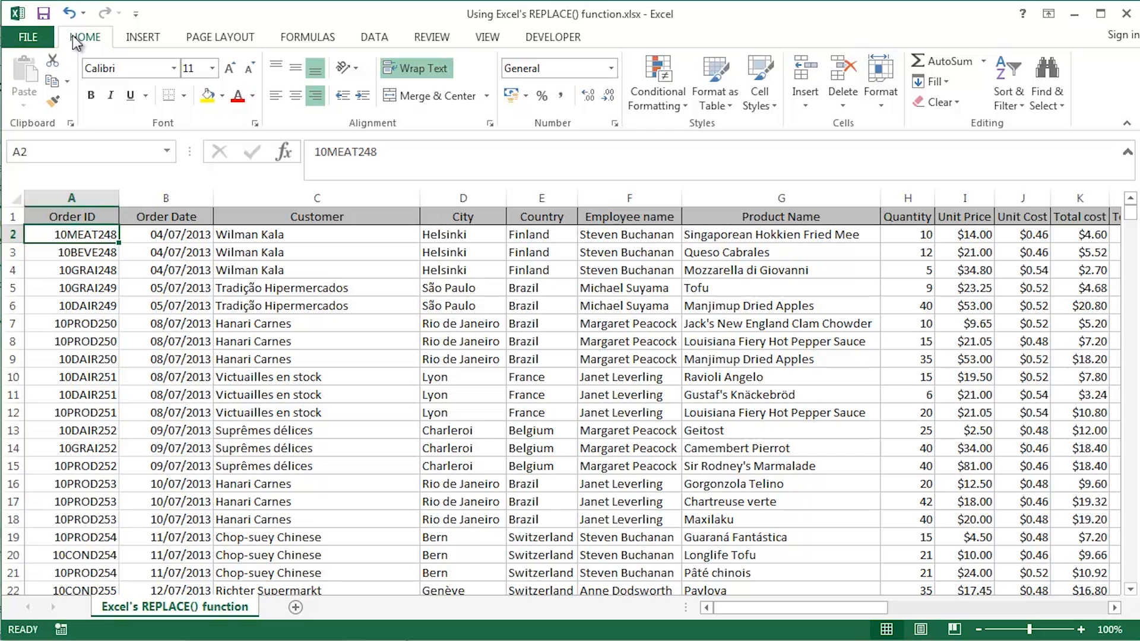
left_click(310, 38)
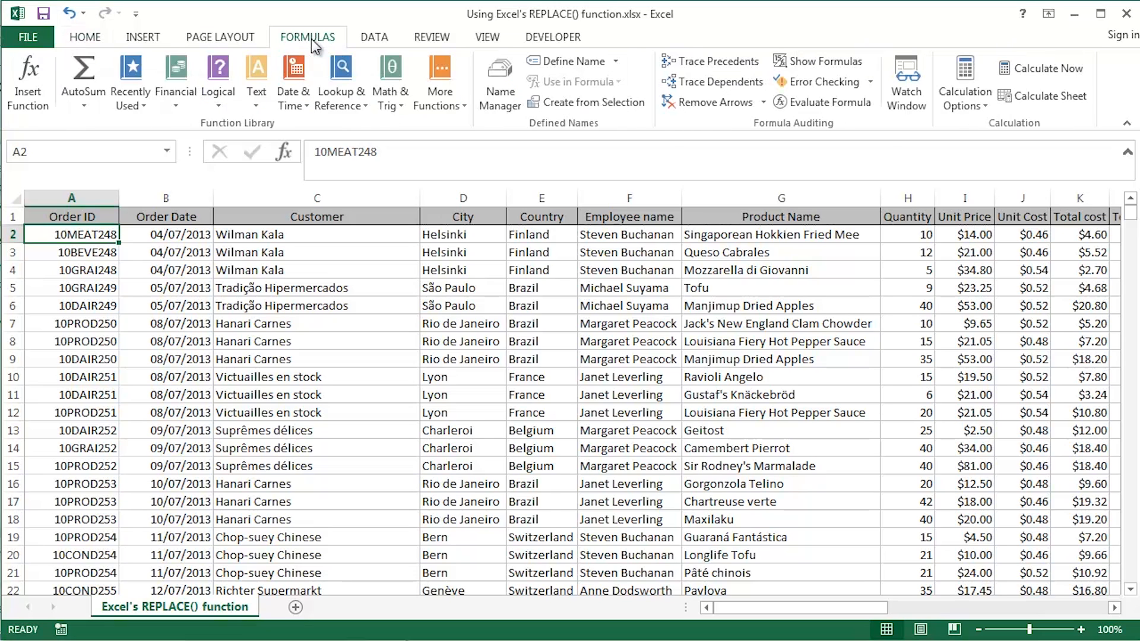
left_click(259, 102)
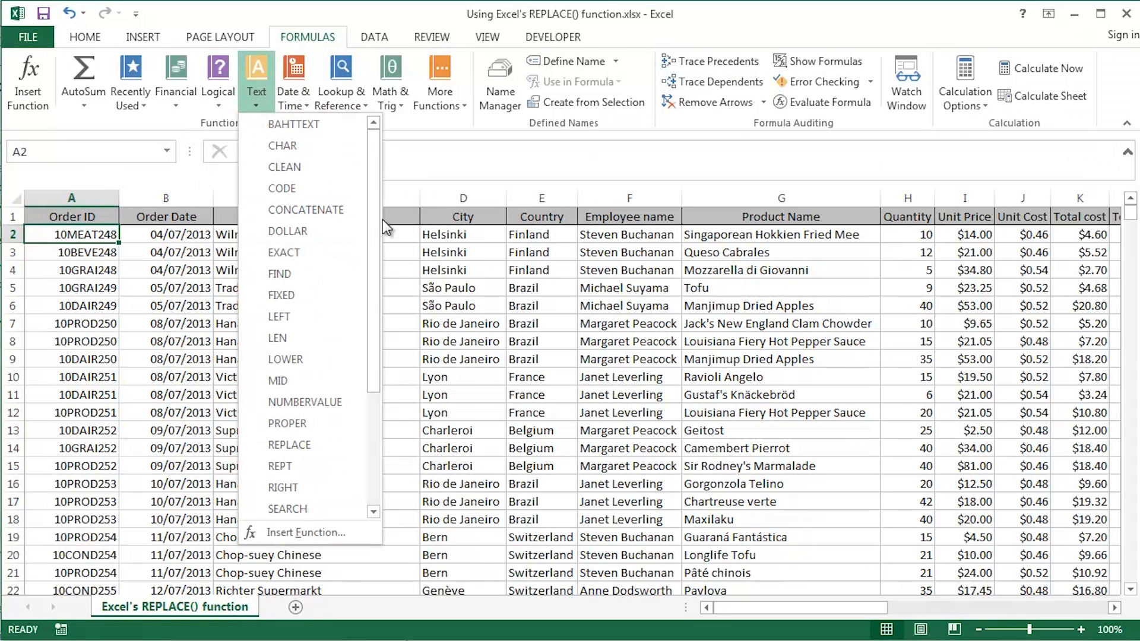
mouse_move(375, 195)
left_mouse_down()
mouse_move(386, 386)
mouse_move(379, 187)
left_mouse_up()
left_click(261, 101)
left_click(261, 100)
left_click(261, 101)
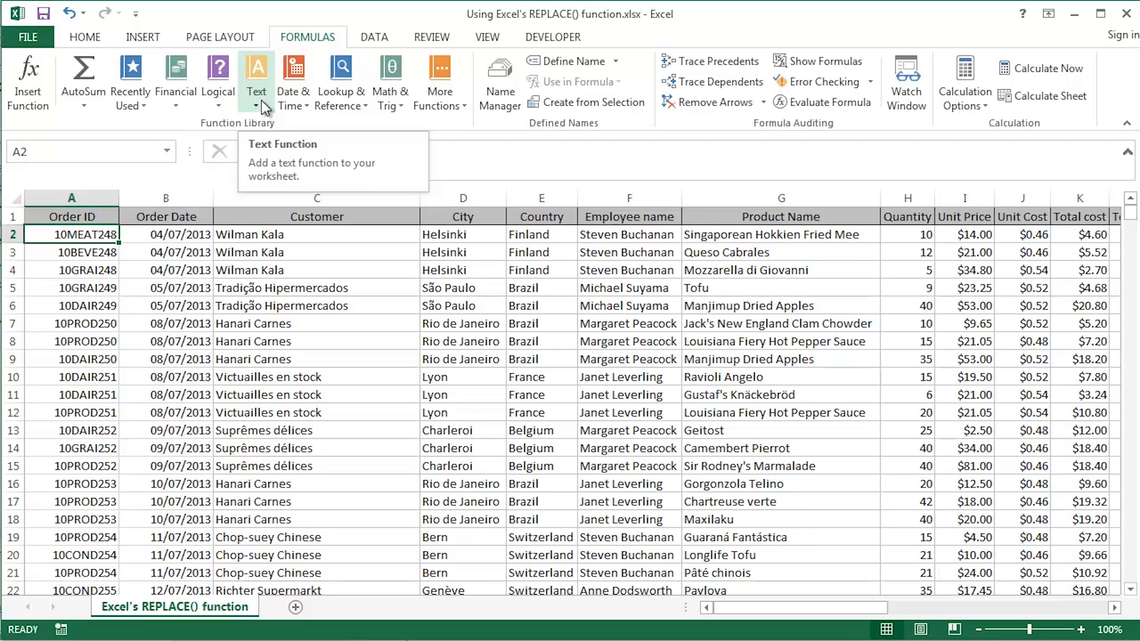
left_click(86, 41)
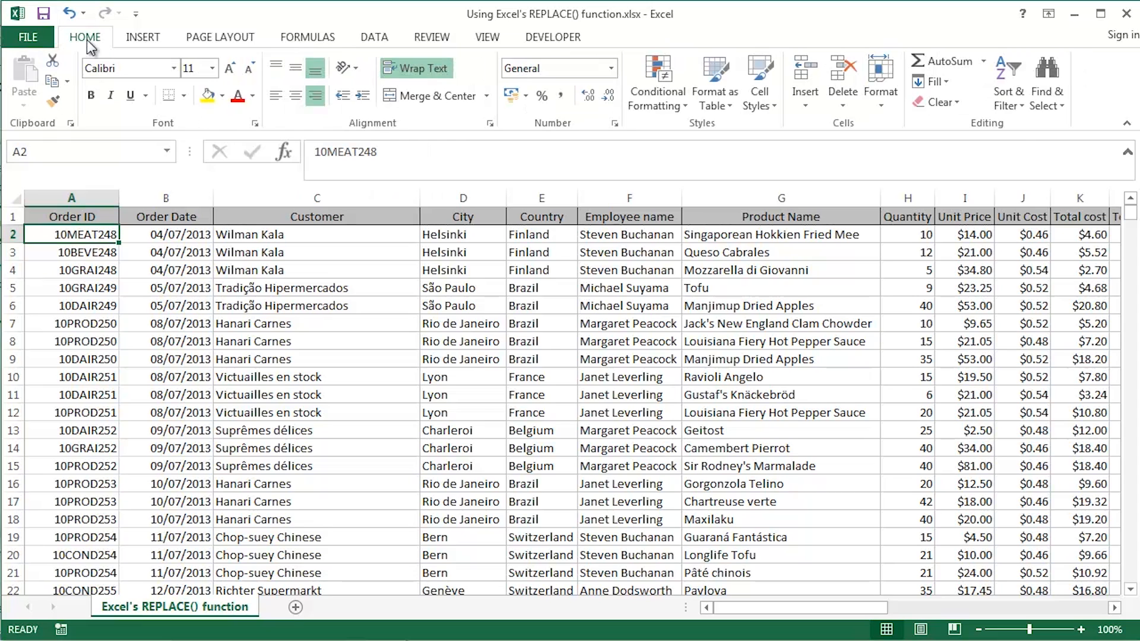
Examine the order codes in the Order ID column and how the letters sit between the numbers
key("ctrl+space")
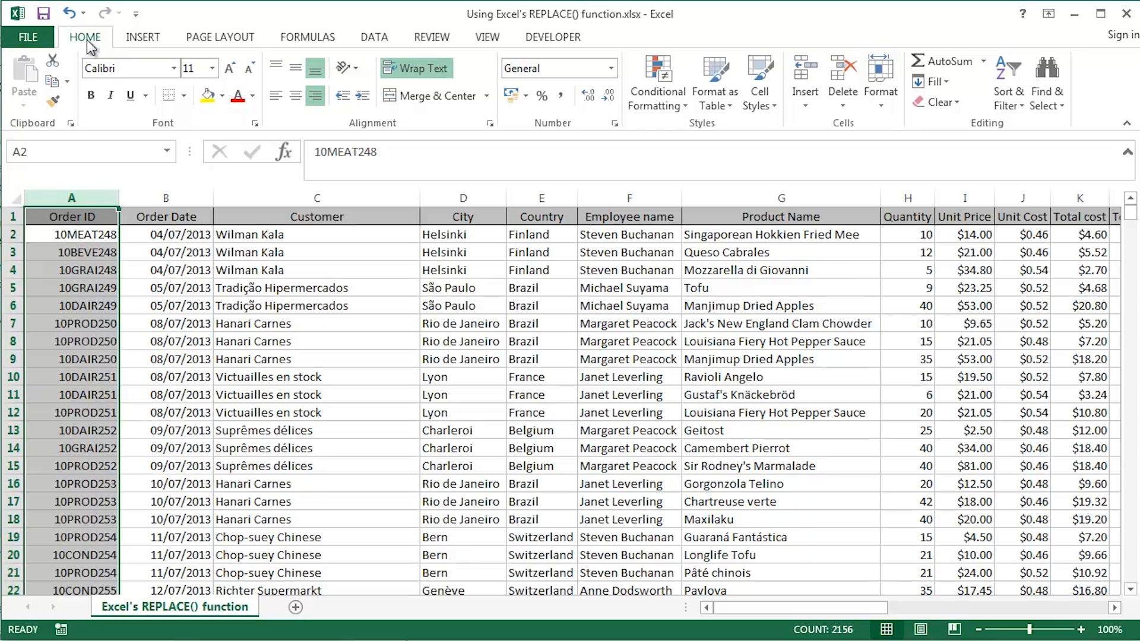
key("Up")
key("Down")
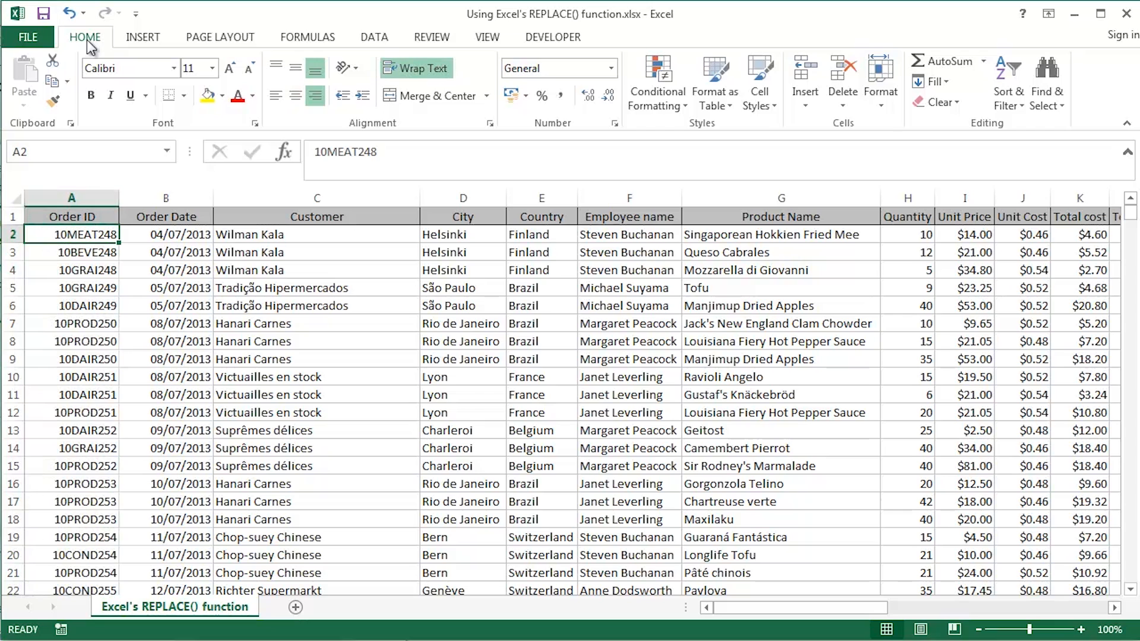
key("Right")
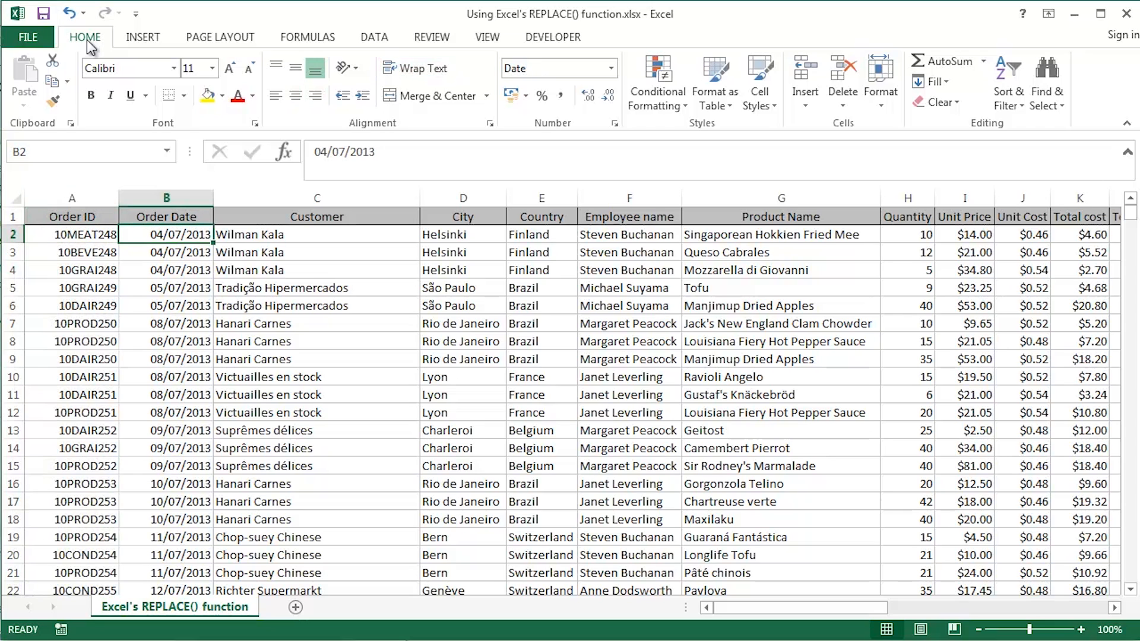
key("Left")
key("Down")
key("Down")
key("Down")
key("Down")
key("Down")
key("Down")
key("Down")
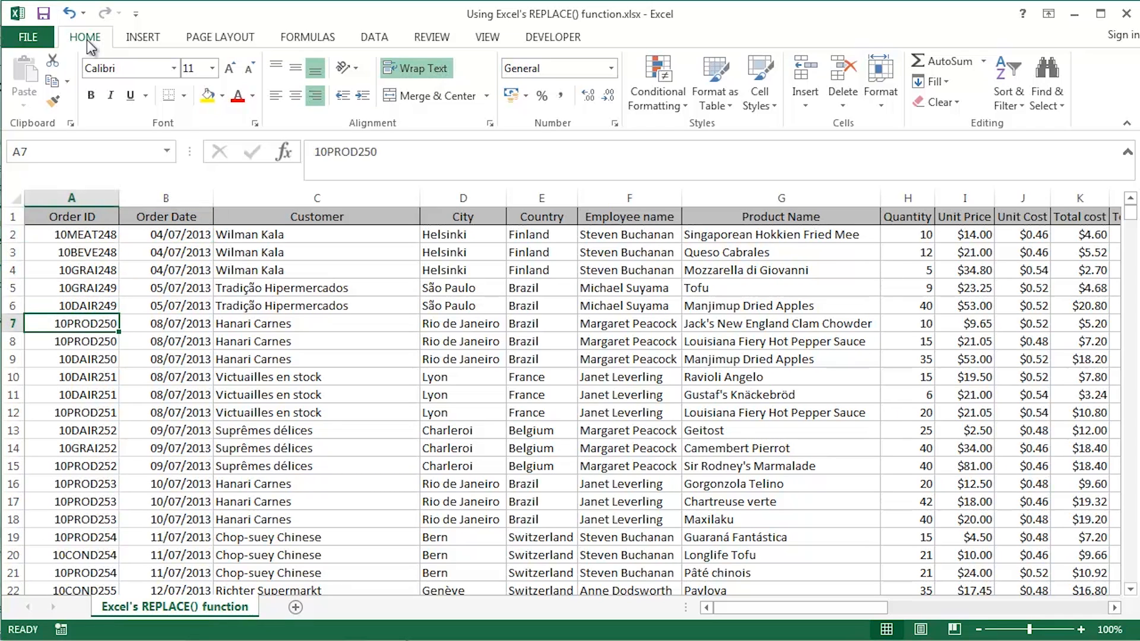
key("Up")
key("Up")
key("Up")
key("Up")
key("Up")
key("Up")
key("Up")
key("Down")
key("Down")
key("Down")
key("Down")
key("Down")
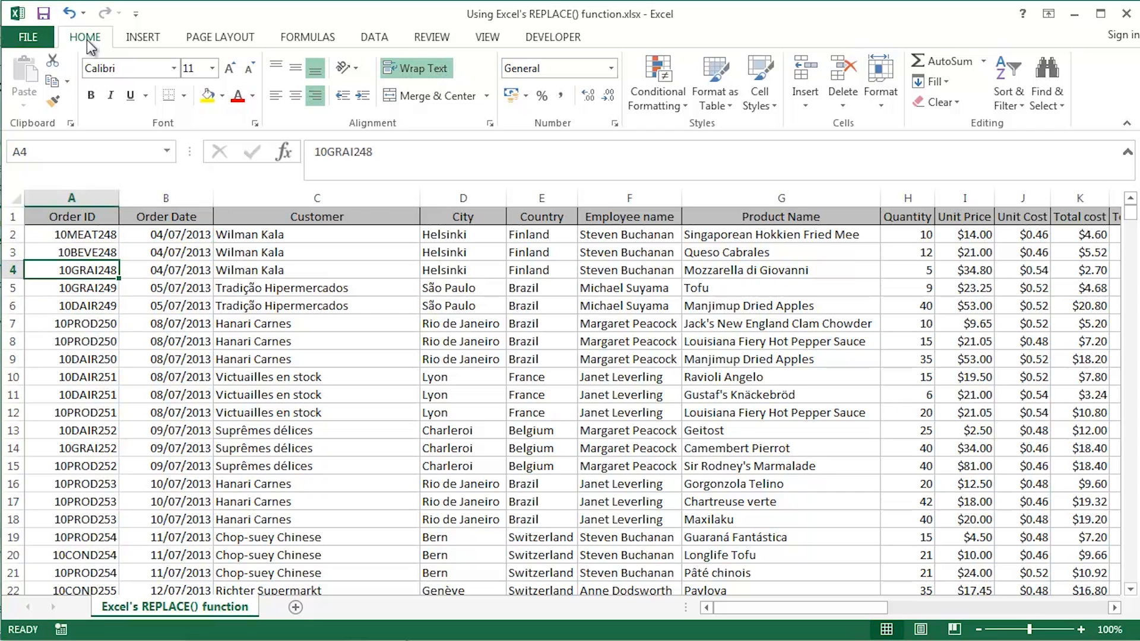
key("Up")
key("Up")
key("Up")
key("Up")
key("Up")
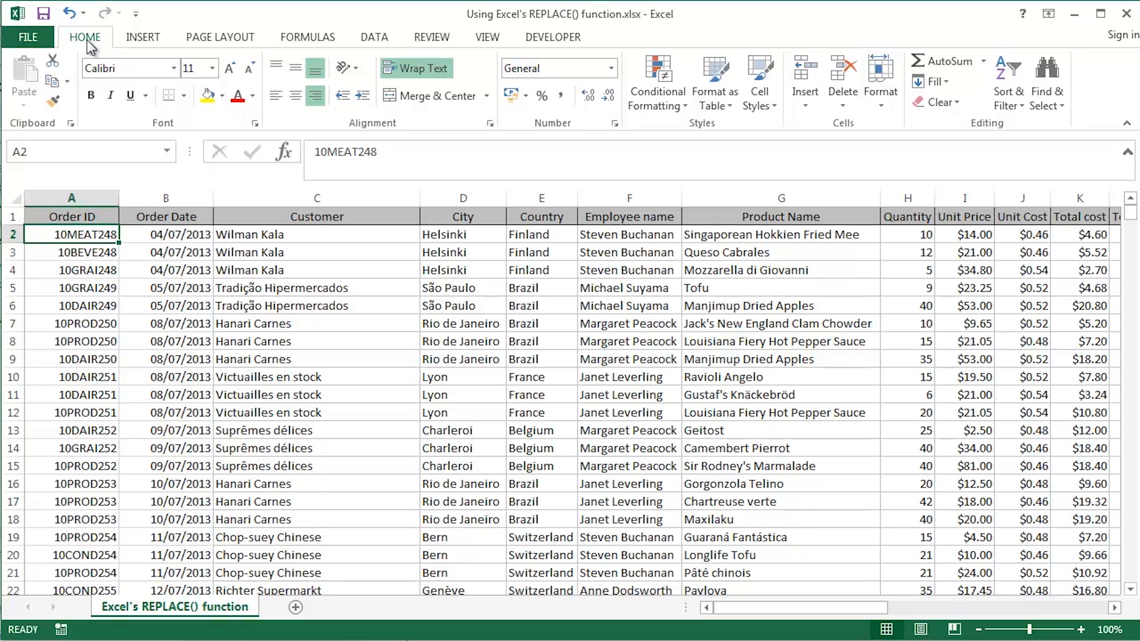
Insert a blank column between Order ID and Order Date
key("Right")
key("ctrl+shift+Down")
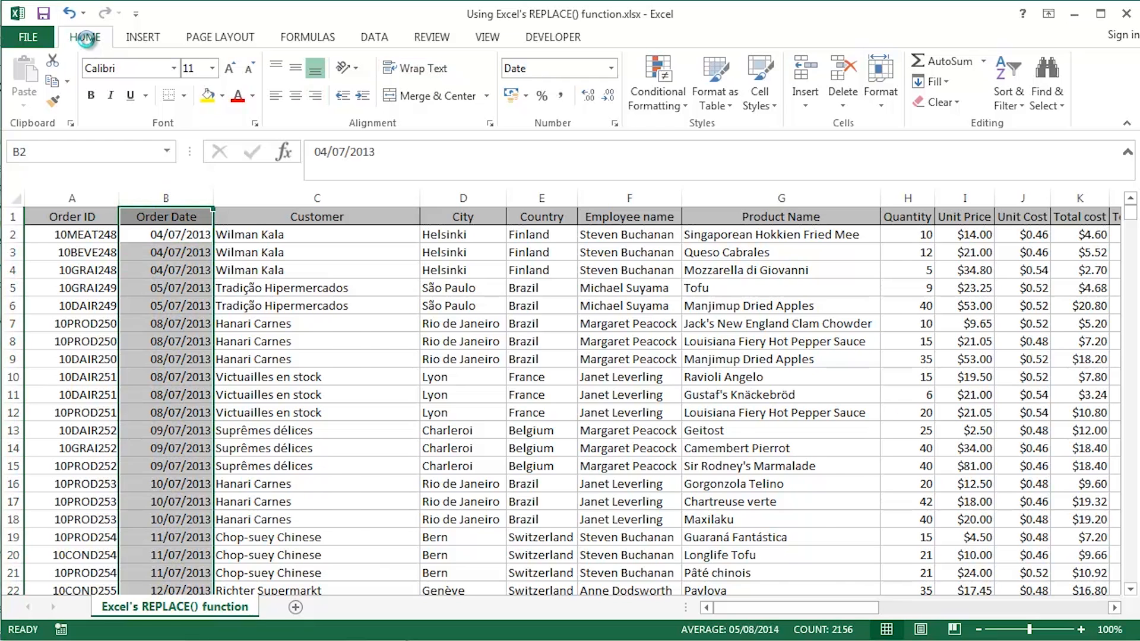
key("ctrl+shift+plus")
Copy the Order ID header from A1 into B1 of the blank column
key("Up")
key("Left")
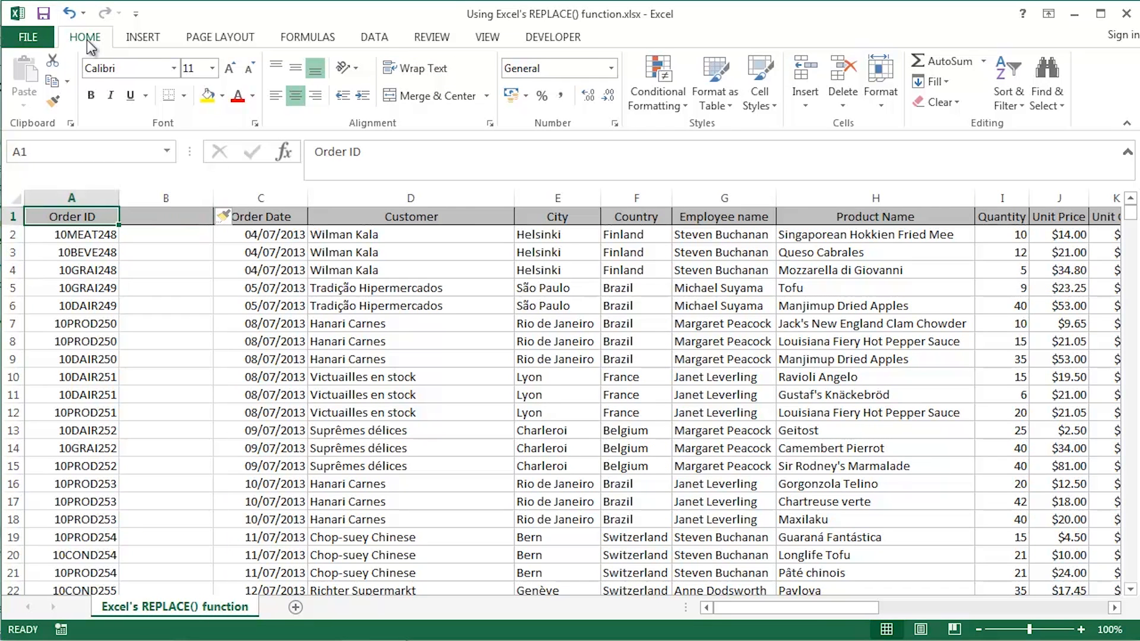
key("shift+Right")
key("ctrl+r")
Enter the formula =REPLACE(A2,3,4,"PROD") in cell B2
key("Down")
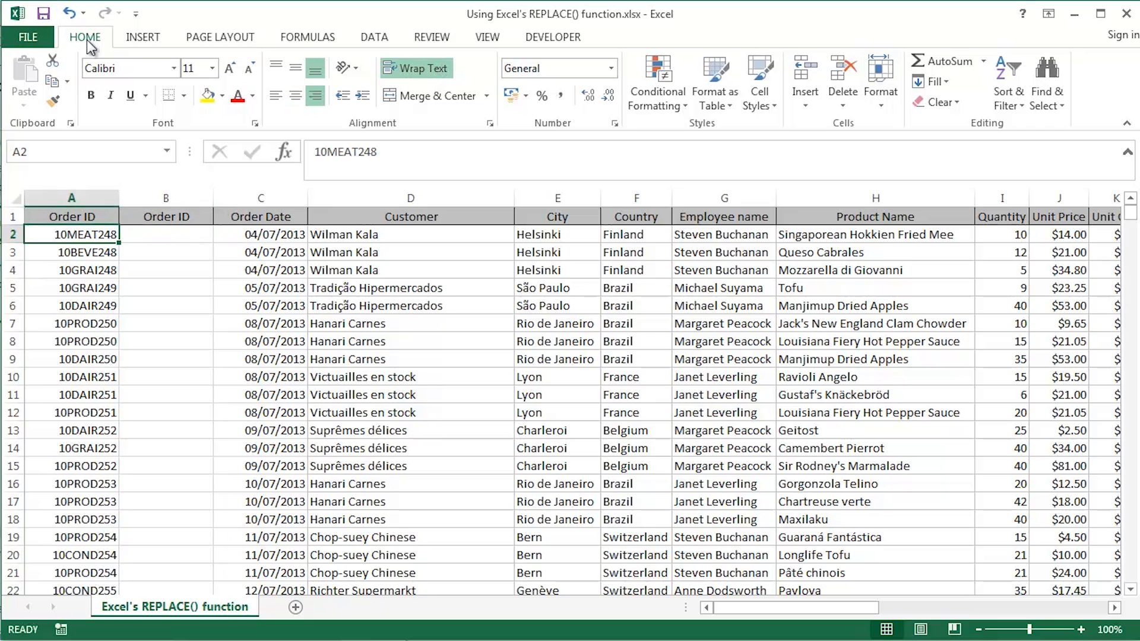
key("Right")
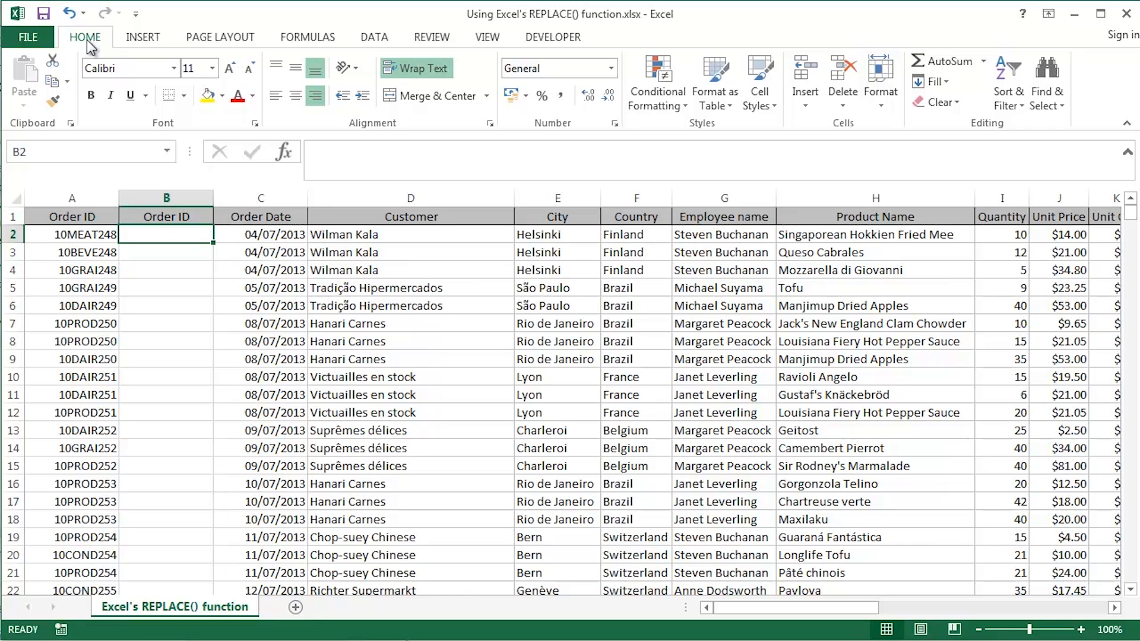
type("=RE")
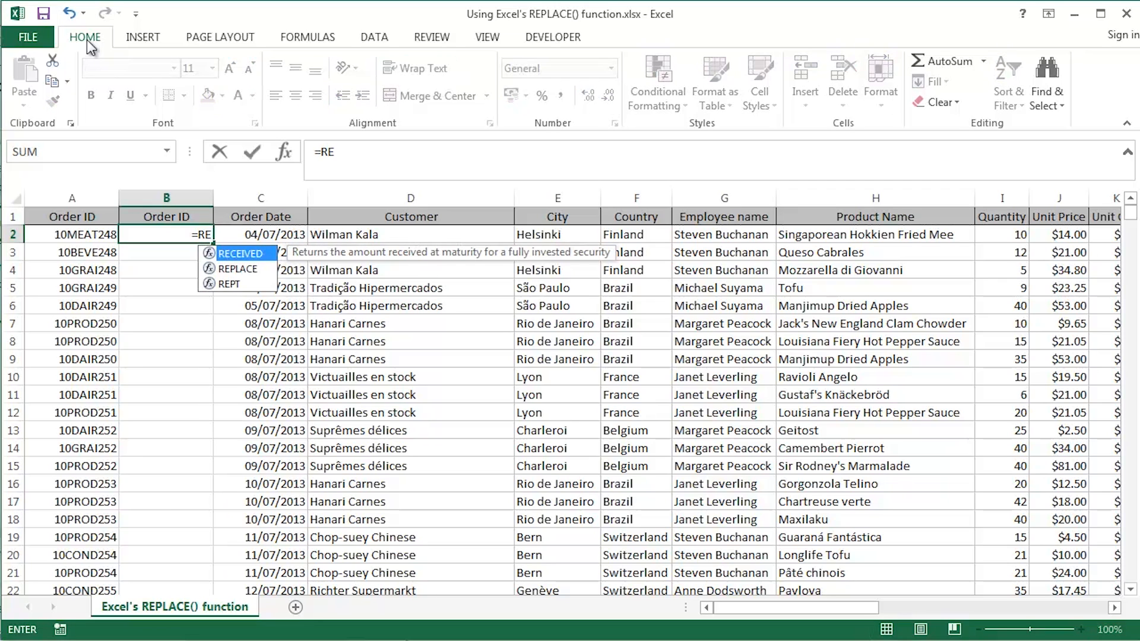
key("Down")
key("Tab")
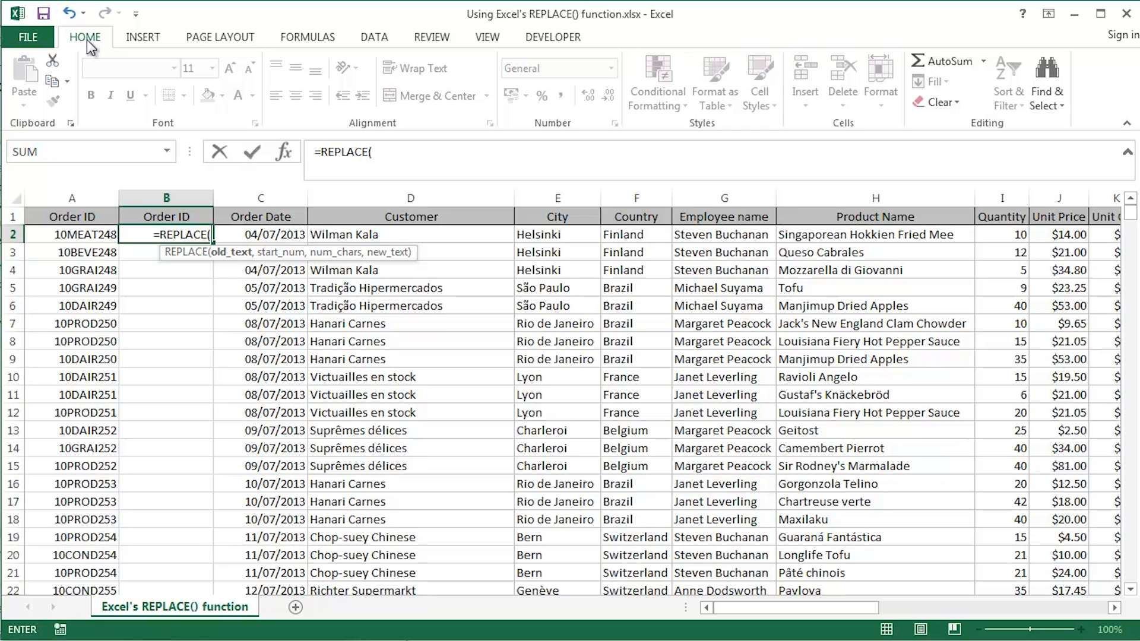
key("Left")
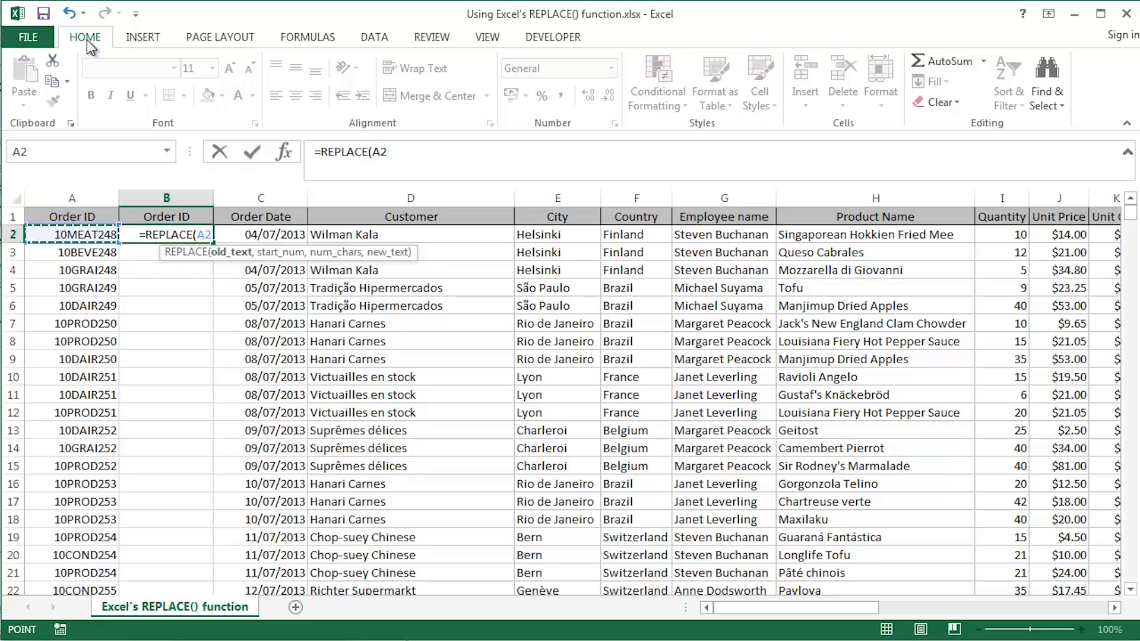
type(",")
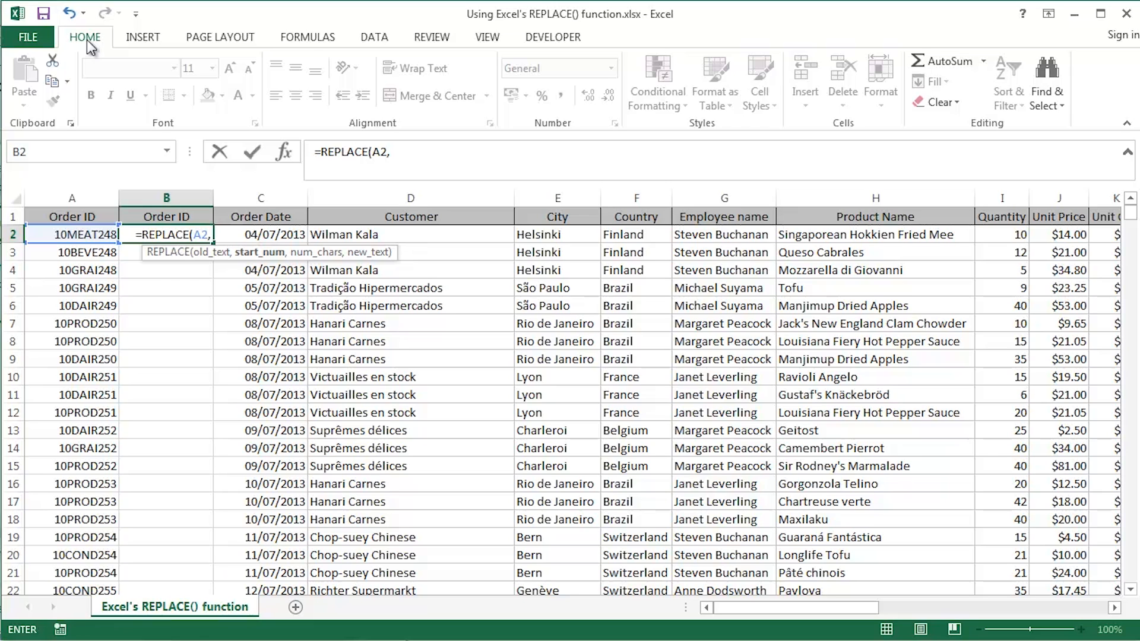
type("3")
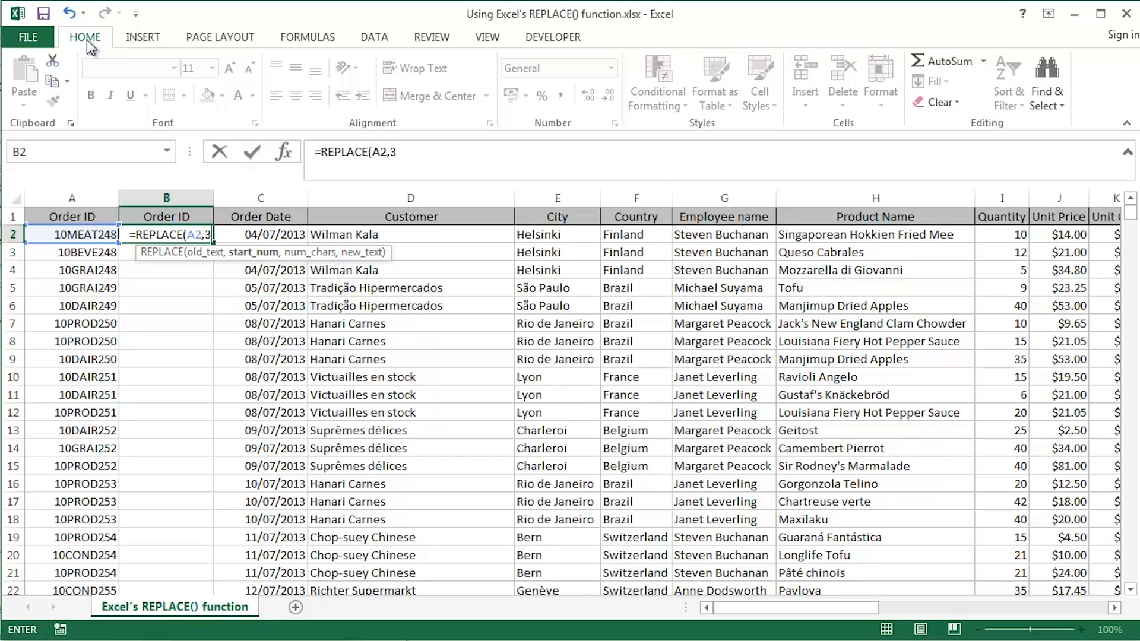
type(",")
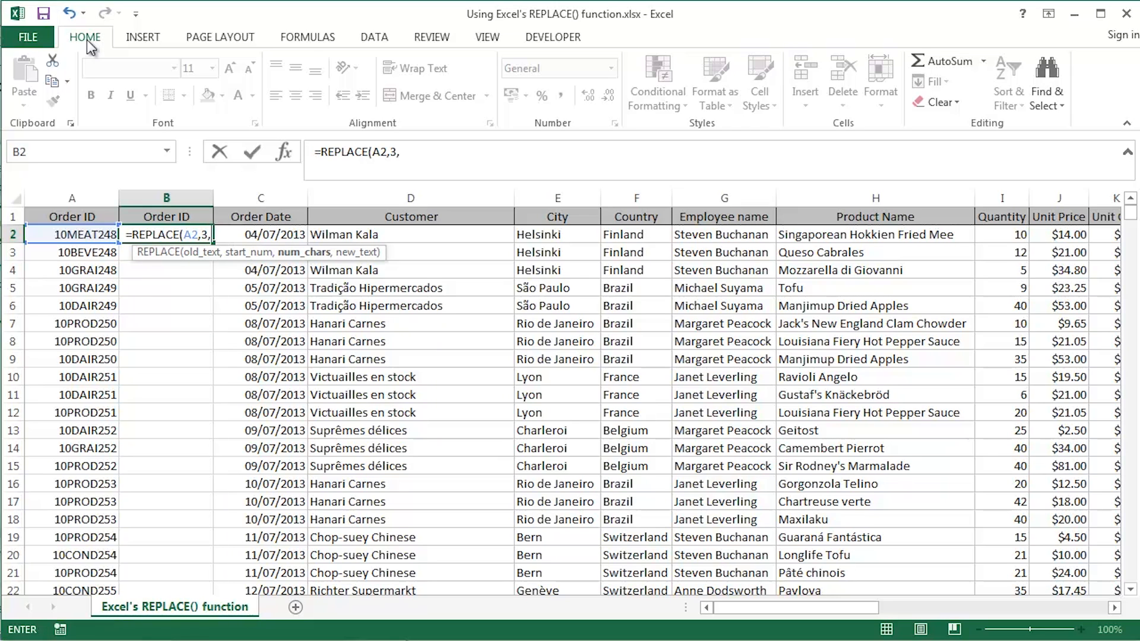
type("4")
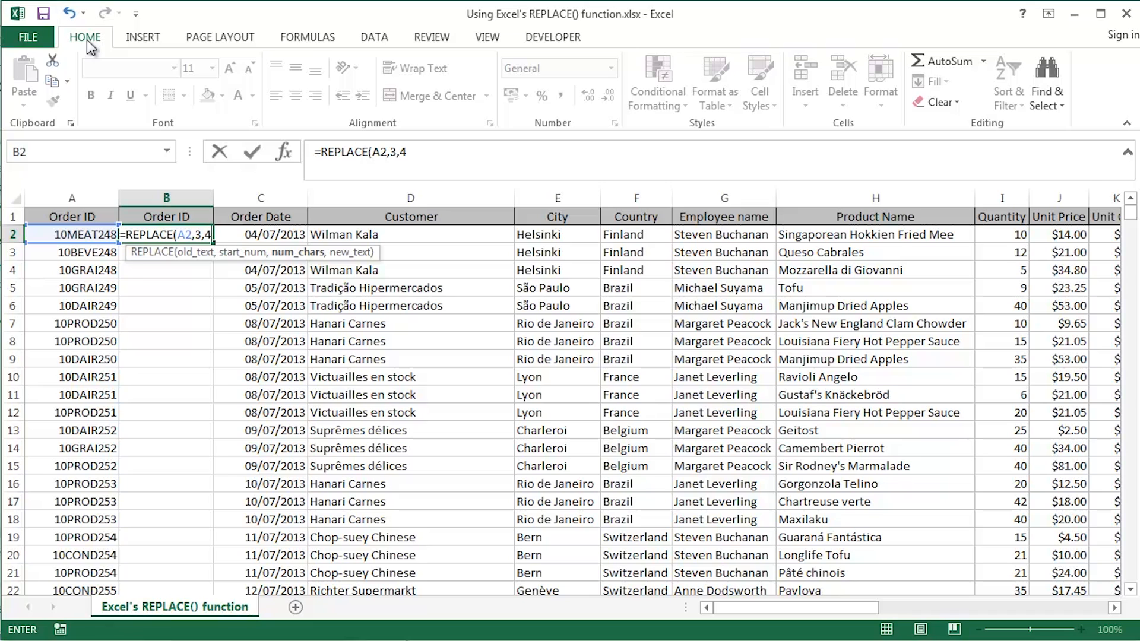
type(",")
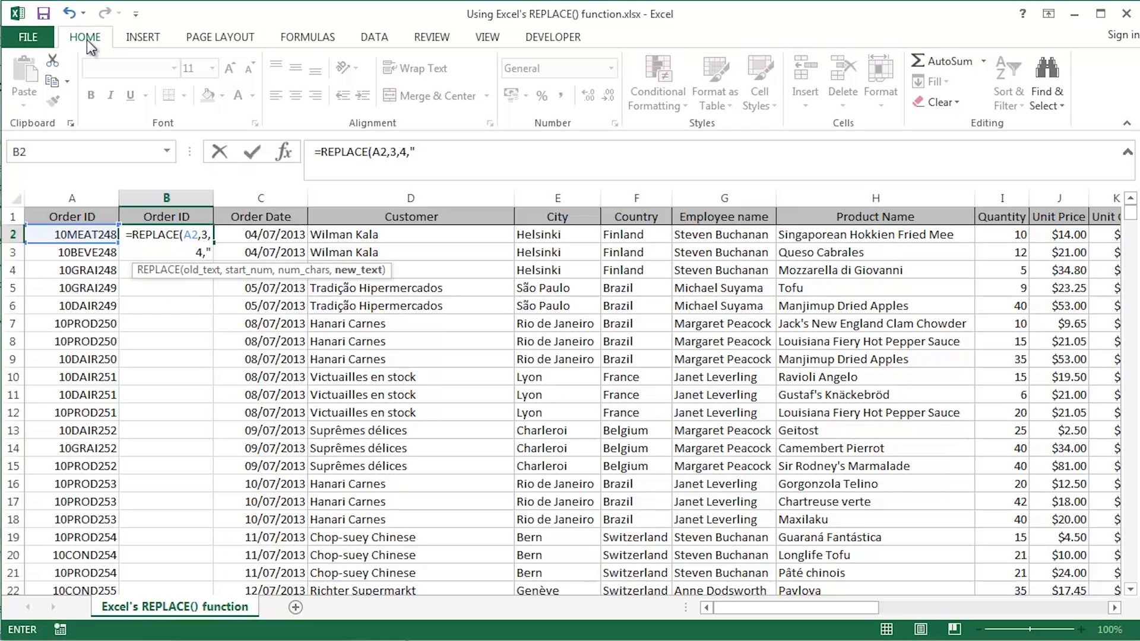
type("PROD\"")
key("Return")
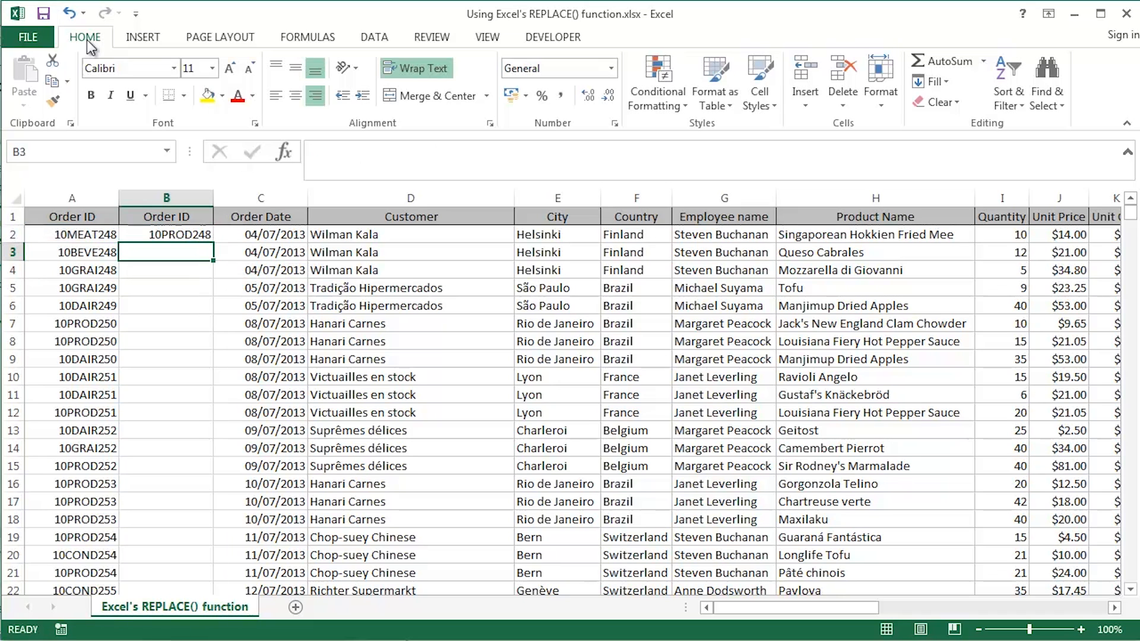
Fill the REPLACE formula from B2 down to the last data row of column B
left_click(190, 233)
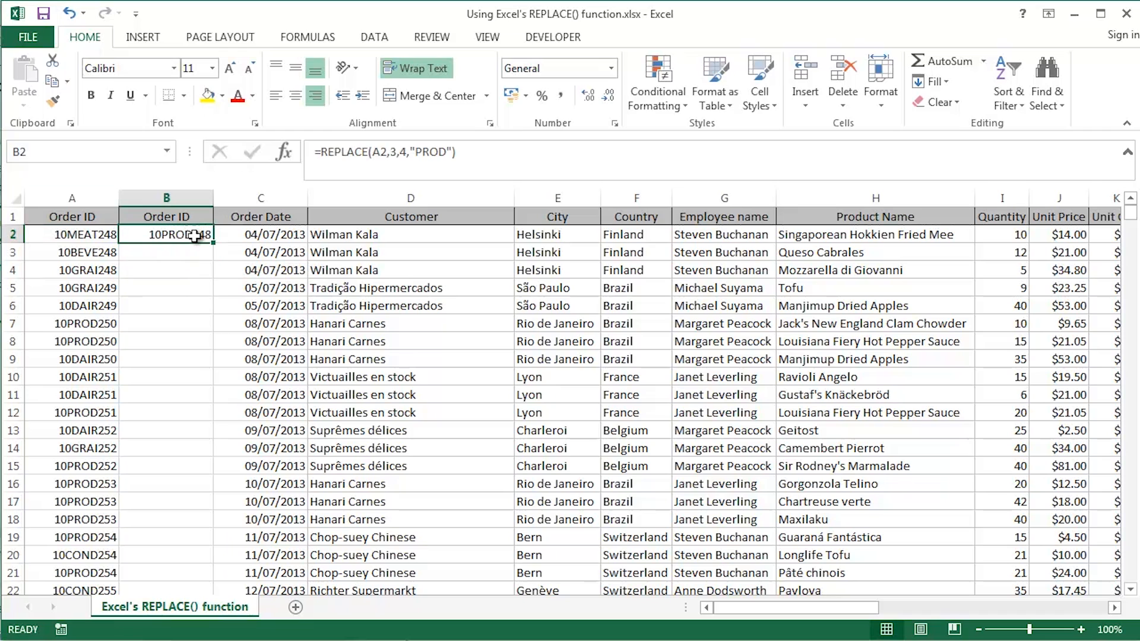
double_click(214, 245)
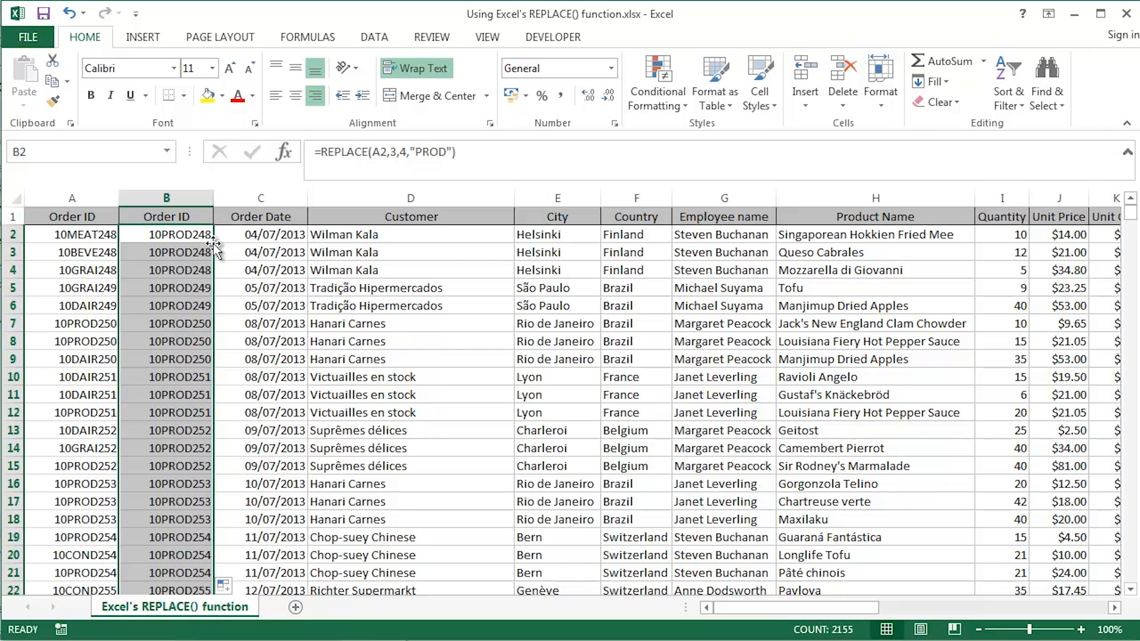
left_click(196, 236)
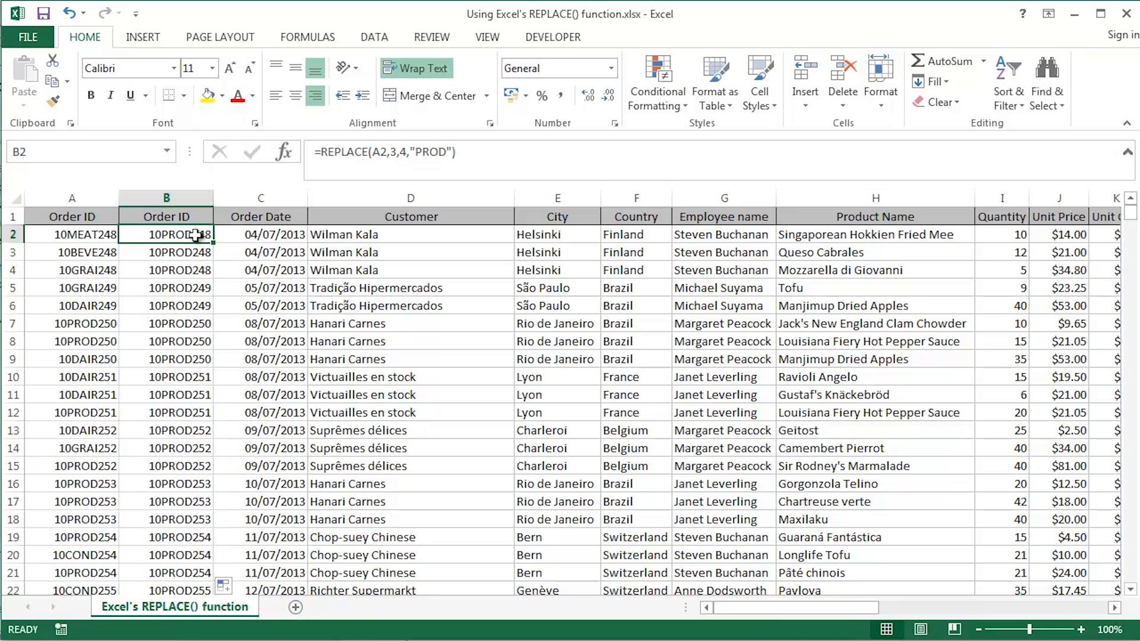
Widen column B so the REPLACE formula fits on one line, and open the formula in B2 for editing
scroll(196, 236, "up", 4)
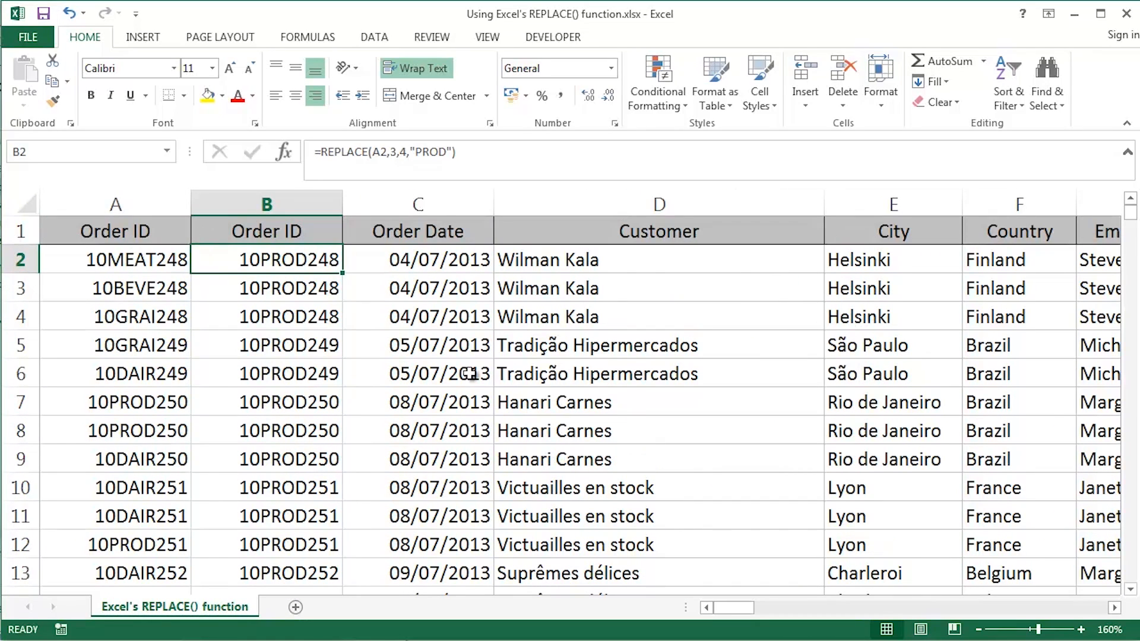
double_click(308, 265)
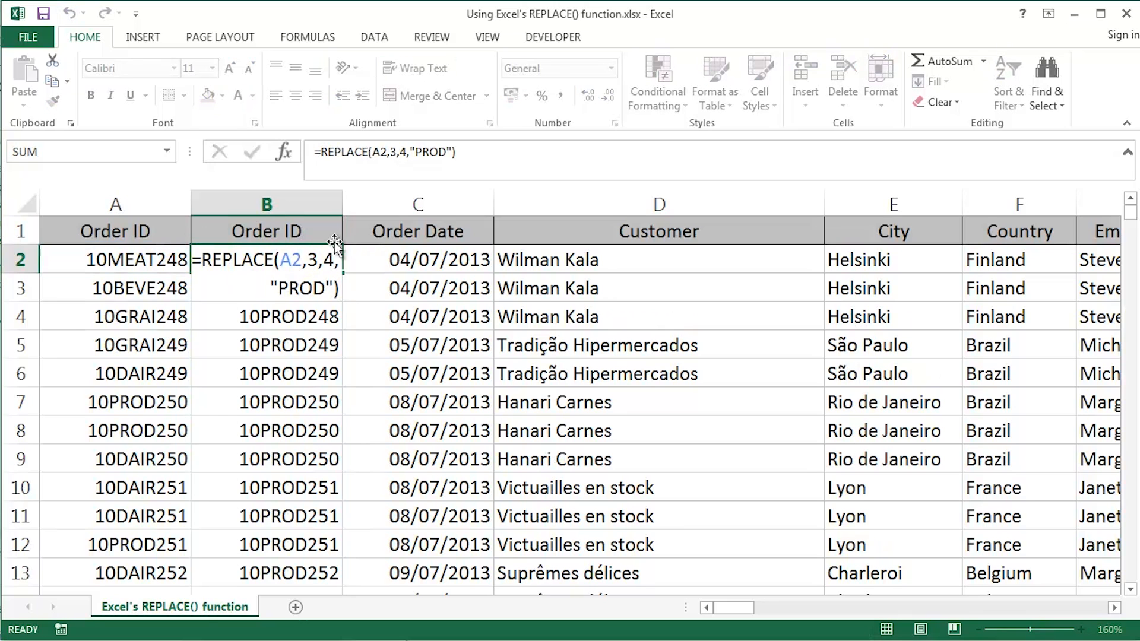
key("Escape")
left_click_drag(343, 208, 445, 211)
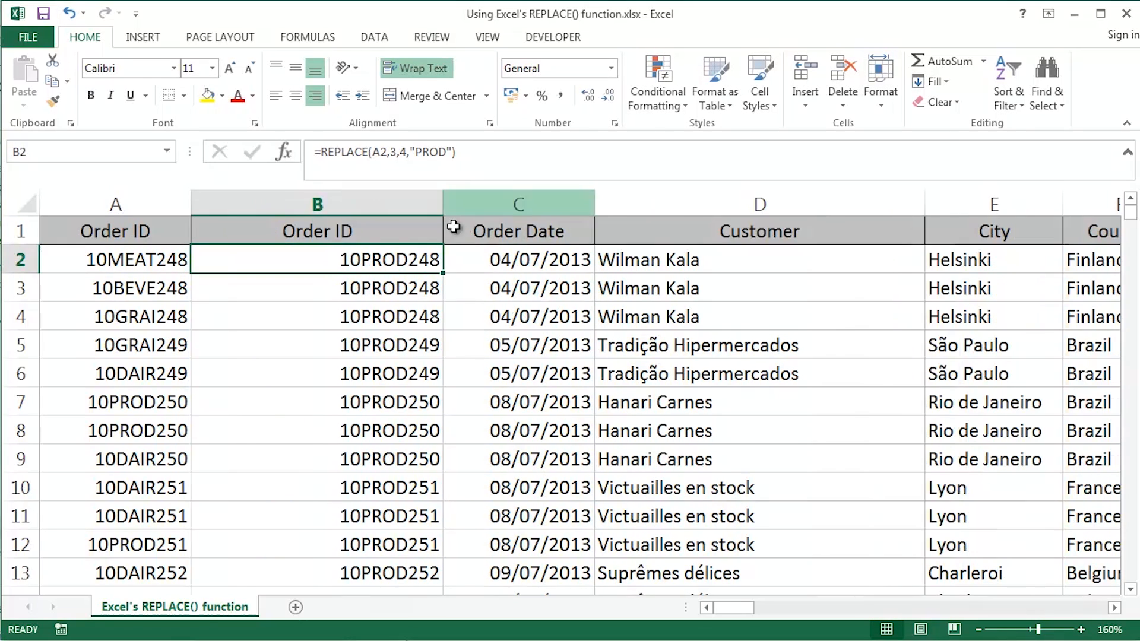
key("F2")
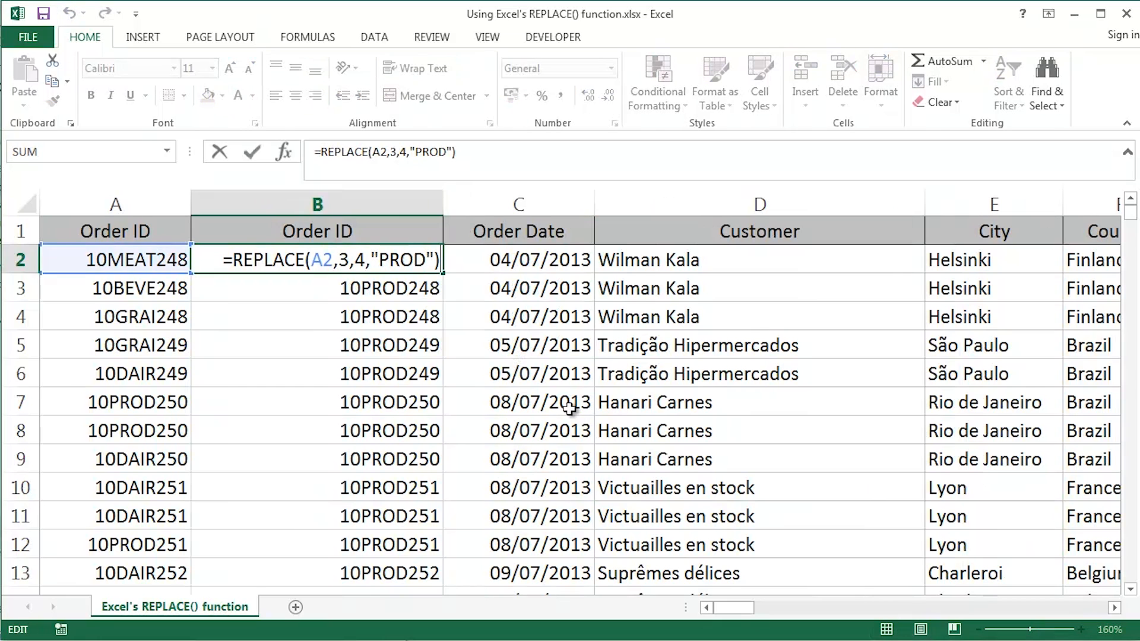